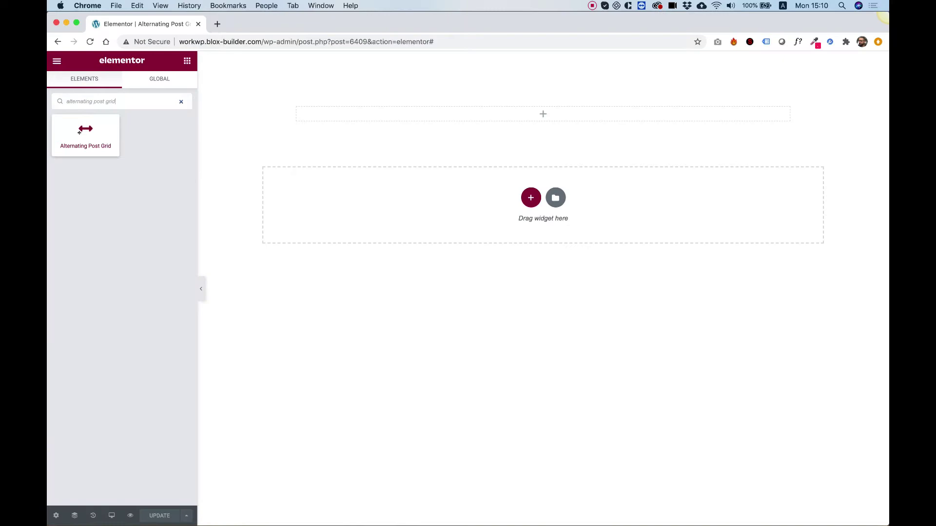
# Step: Drop in an Alternating Post Grid and change its Link Text from 'Read More' to 'Learn More'
pyautogui.moveTo(105, 134); pyautogui.dragTo(402, 112)
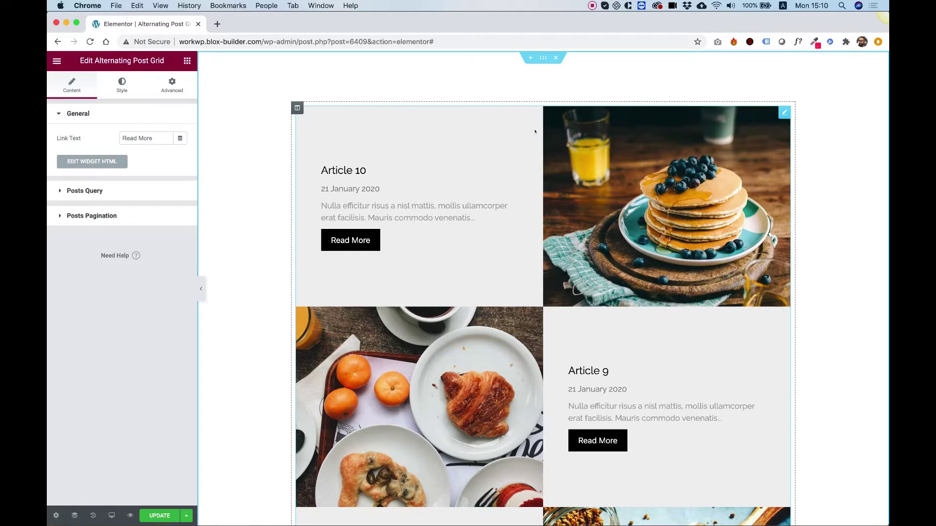
pyautogui.scroll(-5, 535, 132)
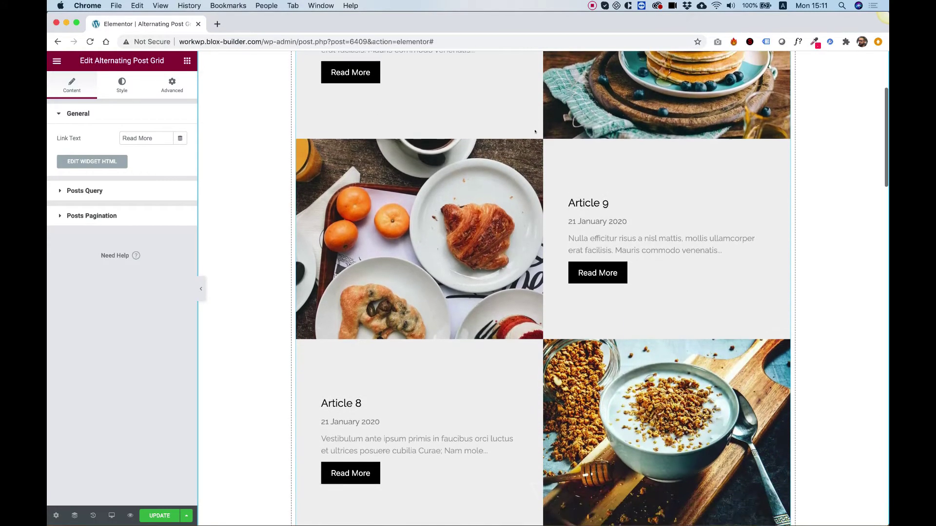
pyautogui.scroll(-9, 534, 132)
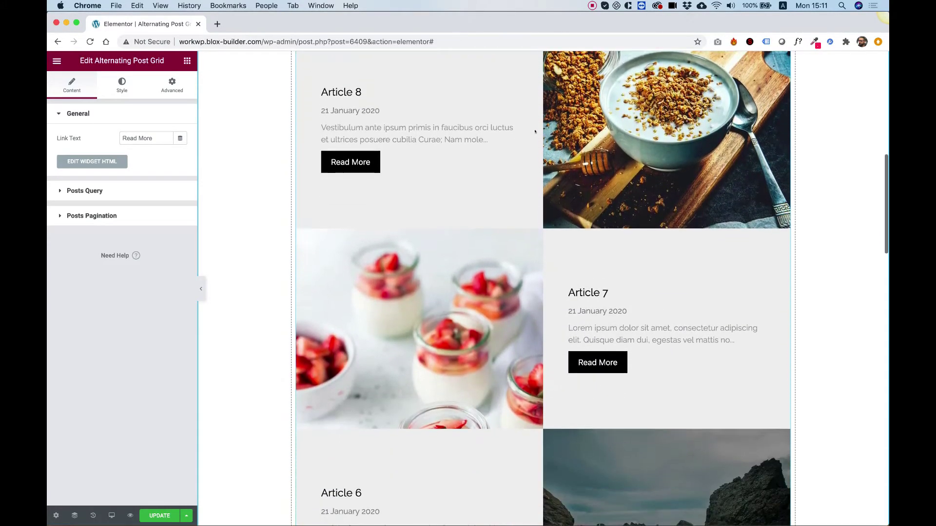
pyautogui.scroll(-9, 535, 132)
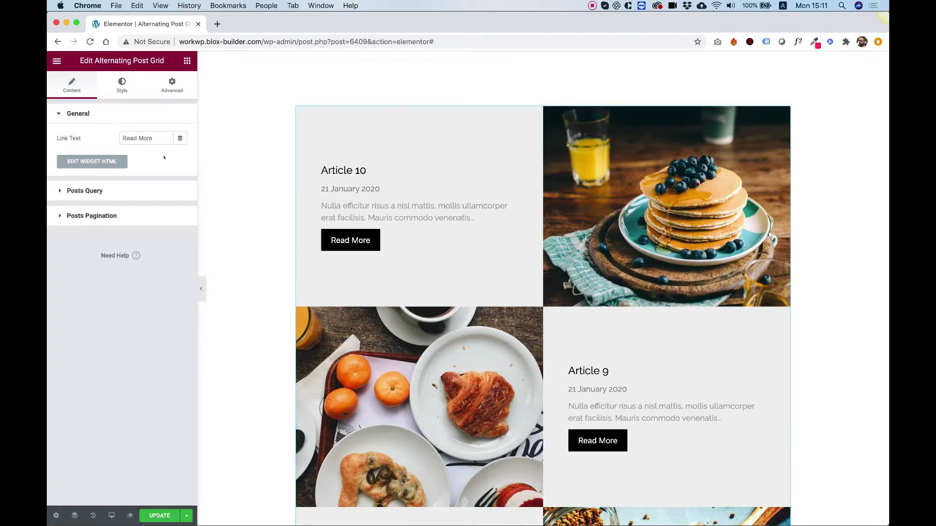
pyautogui.doubleClick(137, 138)
pyautogui.write('Ler')
pyautogui.press('BackSpace')
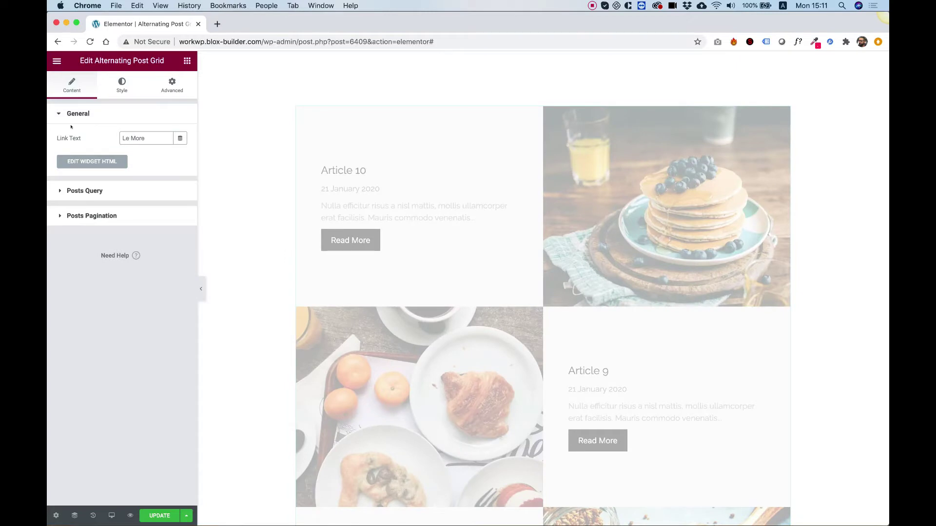
pyautogui.write('arn')
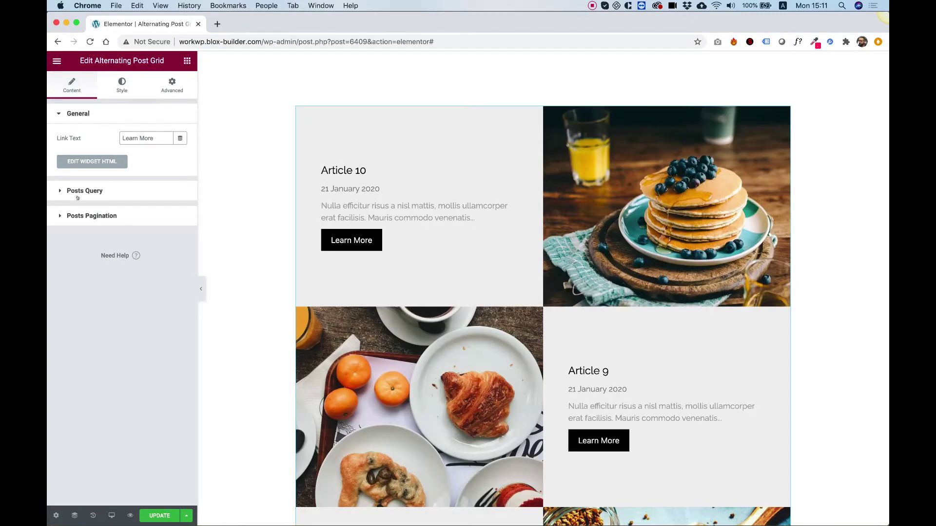
# Step: Expand Posts Query to review the Custom Posts source and the 10 Max Posts limit
pyautogui.click(81, 193)
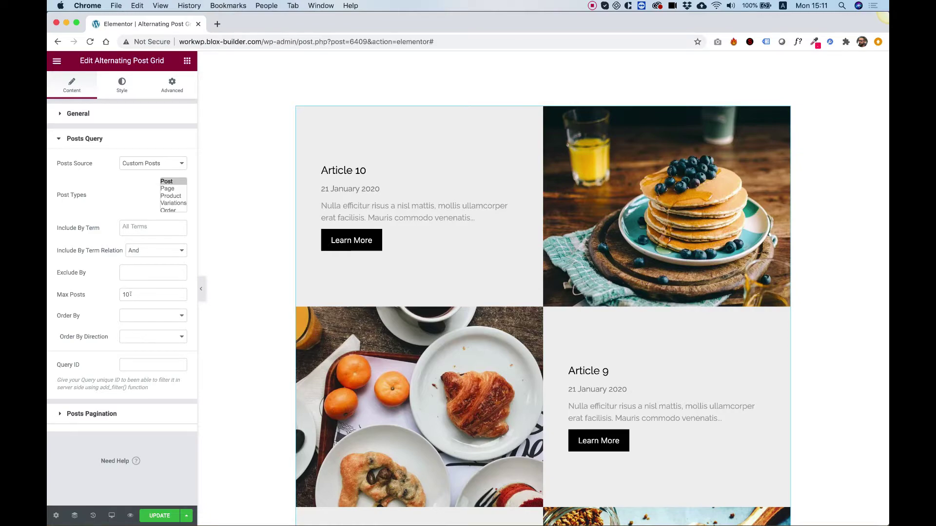
pyautogui.scroll(-20, 621, 245)
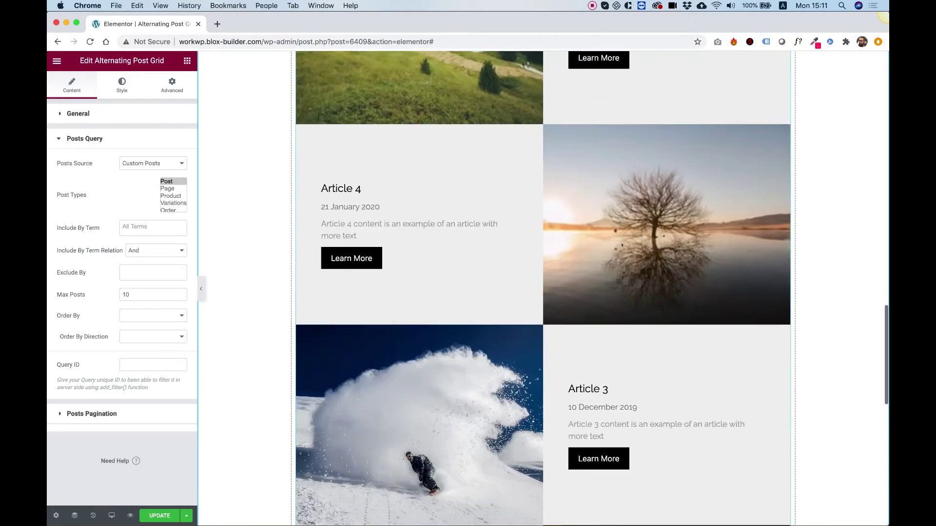
pyautogui.scroll(20, 621, 245)
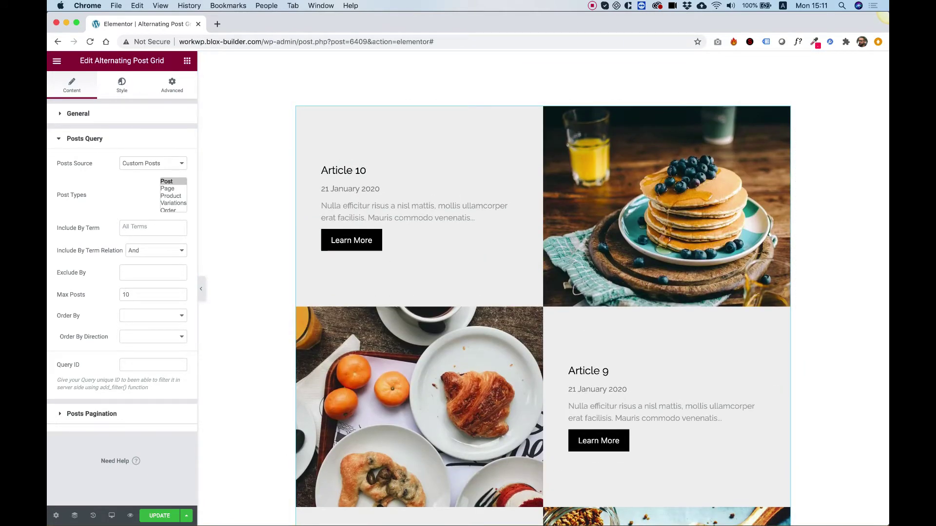
# Step: In the Style tab, try Item Color shades and leave it at light grey #F2F2F2
pyautogui.click(122, 83)
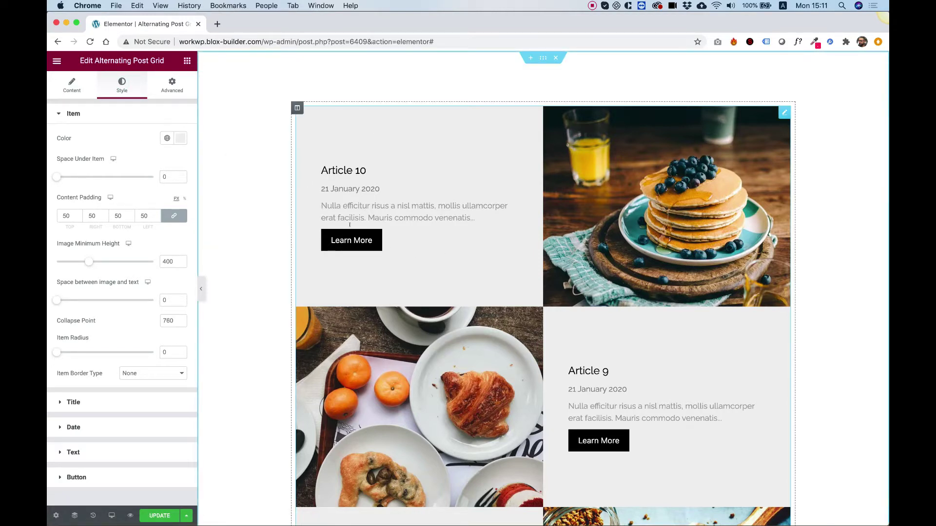
pyautogui.click(180, 138)
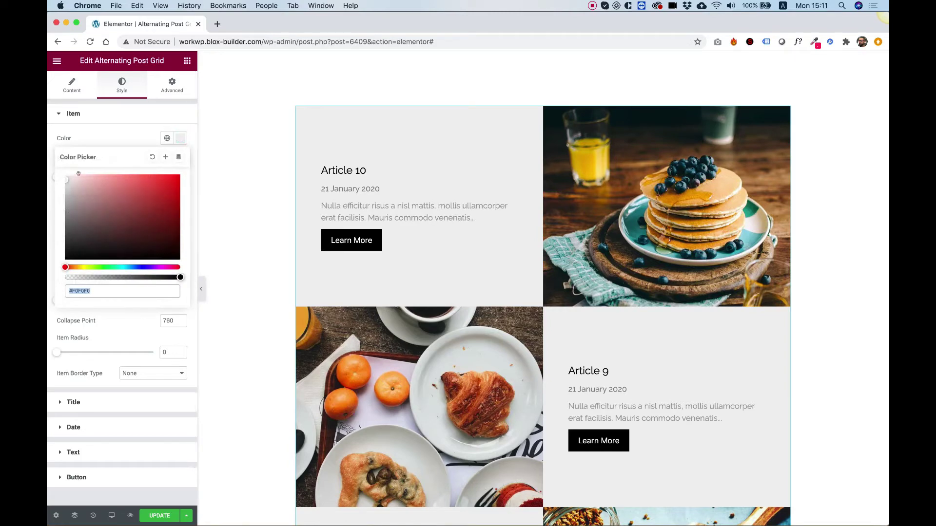
pyautogui.moveTo(78, 174)
pyautogui.mouseDown()
pyautogui.moveTo(87, 181)
pyautogui.moveTo(50, 202)
pyautogui.moveTo(165, 224)
pyautogui.moveTo(174, 251)
pyautogui.moveTo(153, 226)
pyautogui.moveTo(75, 213)
pyautogui.moveTo(83, 192)
pyautogui.moveTo(61, 179)
pyautogui.mouseUp()
pyautogui.click(94, 166)
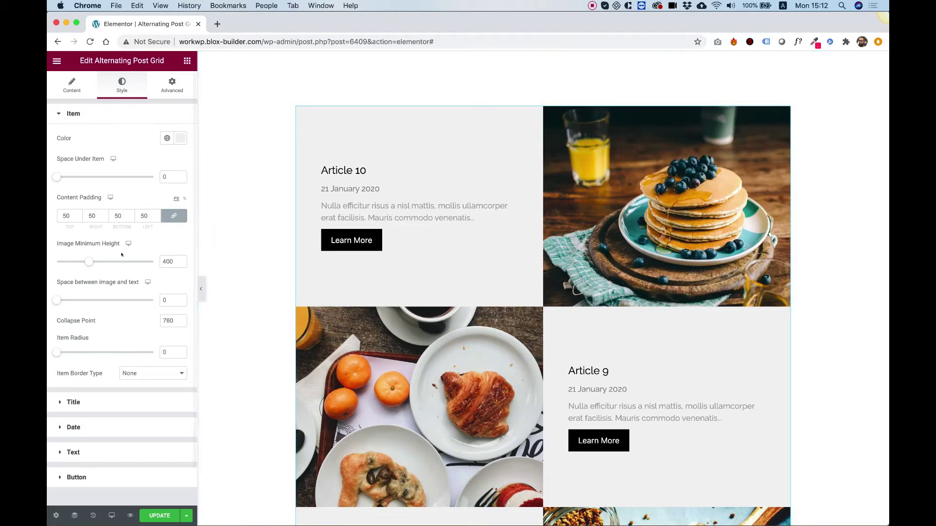
# Step: Set Space Under Item to 43 and return Space between image and text to 0
pyautogui.moveTo(56, 177); pyautogui.dragTo(96, 176)
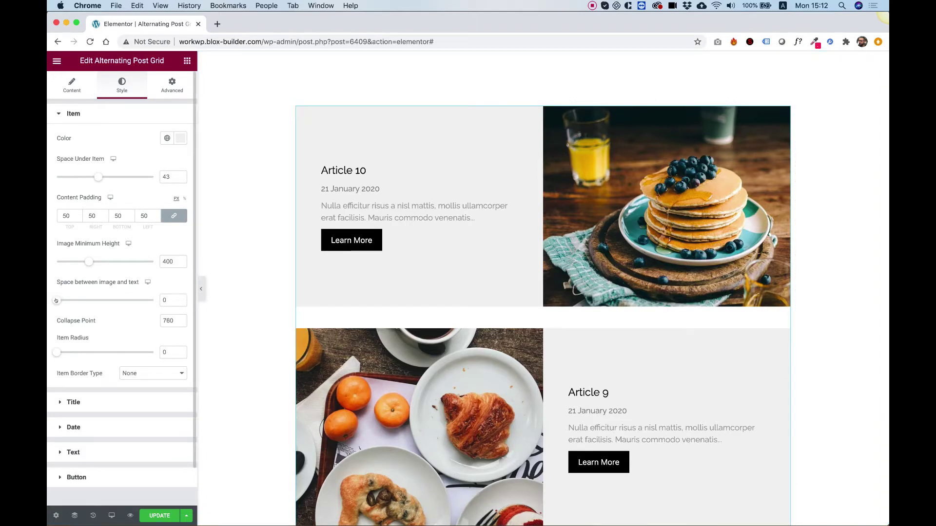
pyautogui.moveTo(56, 300); pyautogui.dragTo(120, 303)
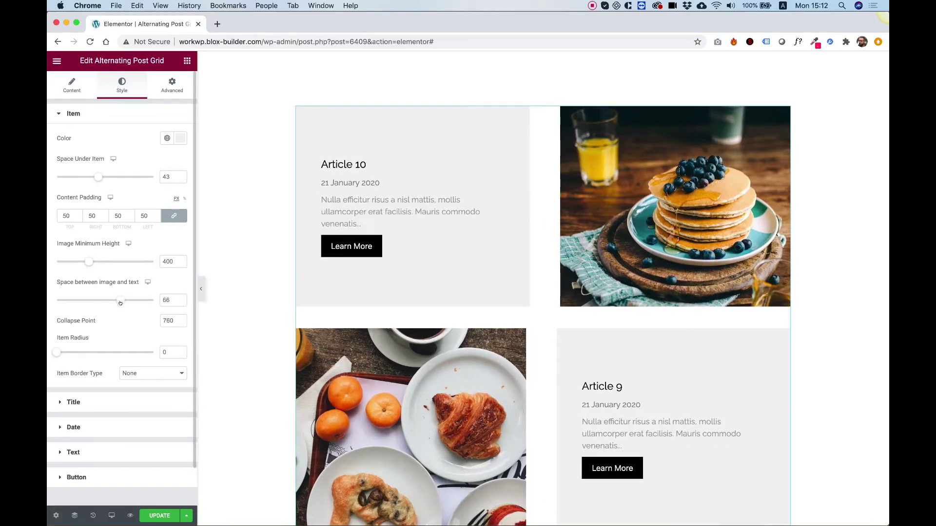
pyautogui.scroll(-6, 619, 335)
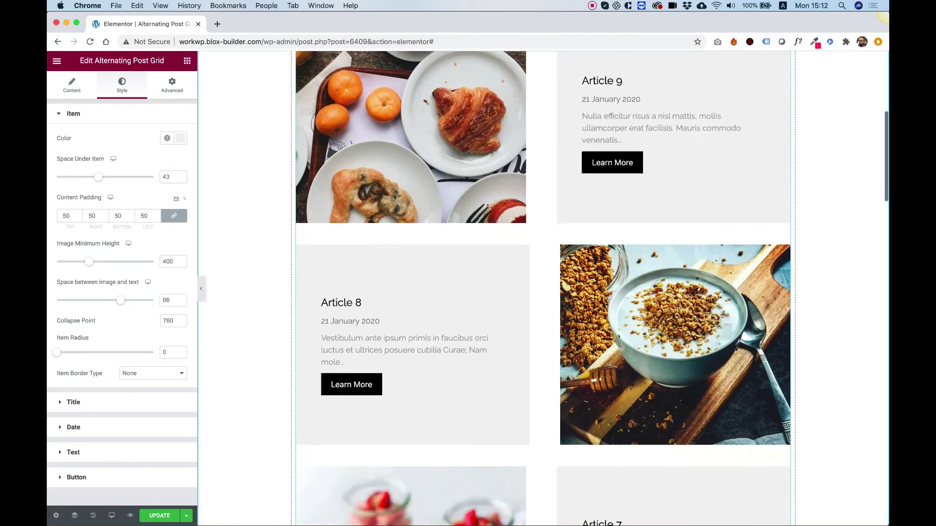
pyautogui.scroll(6, 618, 335)
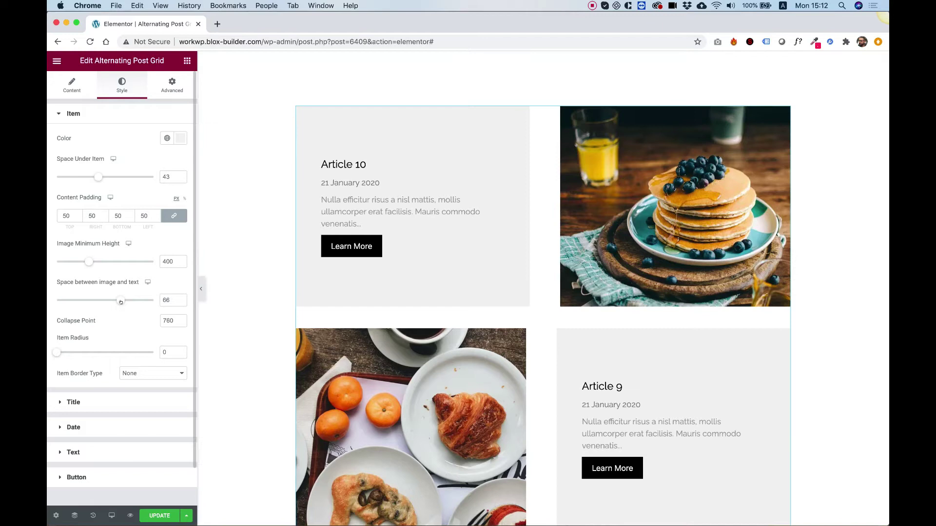
pyautogui.moveTo(121, 302); pyautogui.dragTo(47, 302)
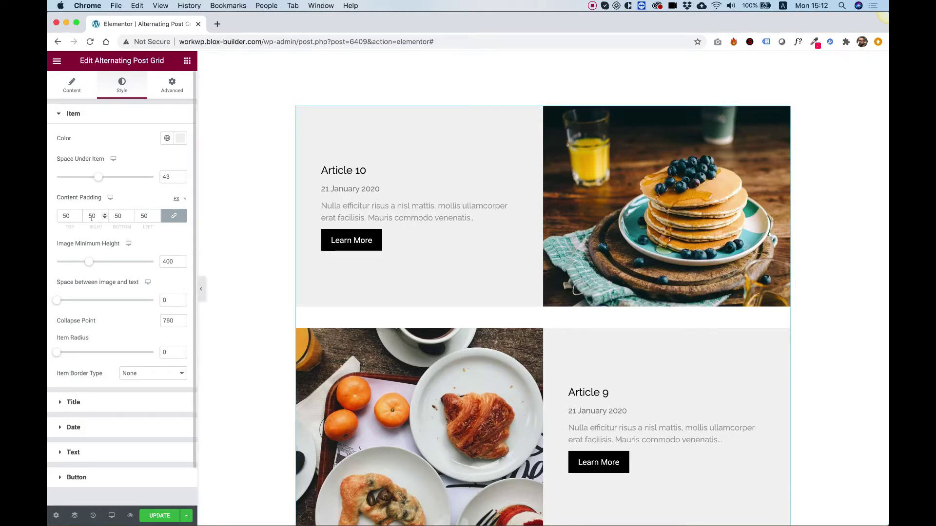
# Step: Raise the linked Content Padding from 50 to 70 px on all sides
pyautogui.scroll(15, 93, 218)
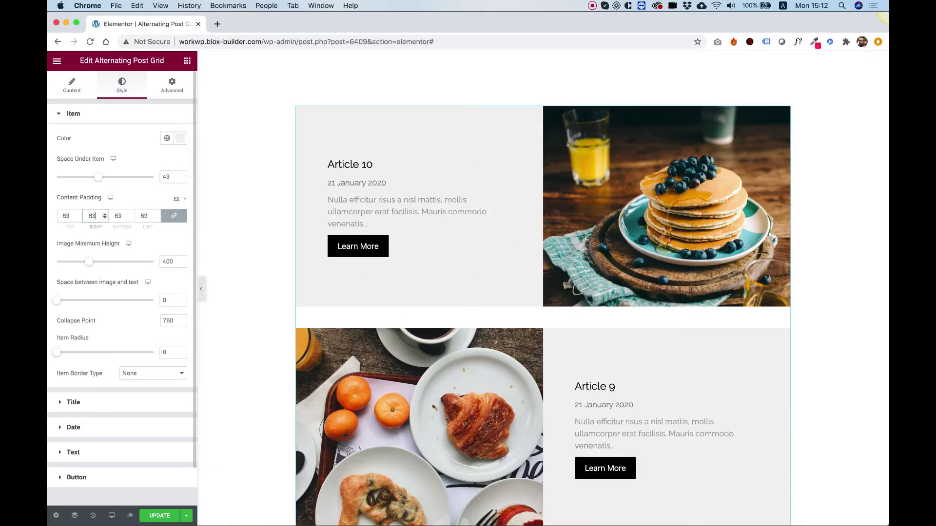
pyautogui.scroll(5, 92, 216)
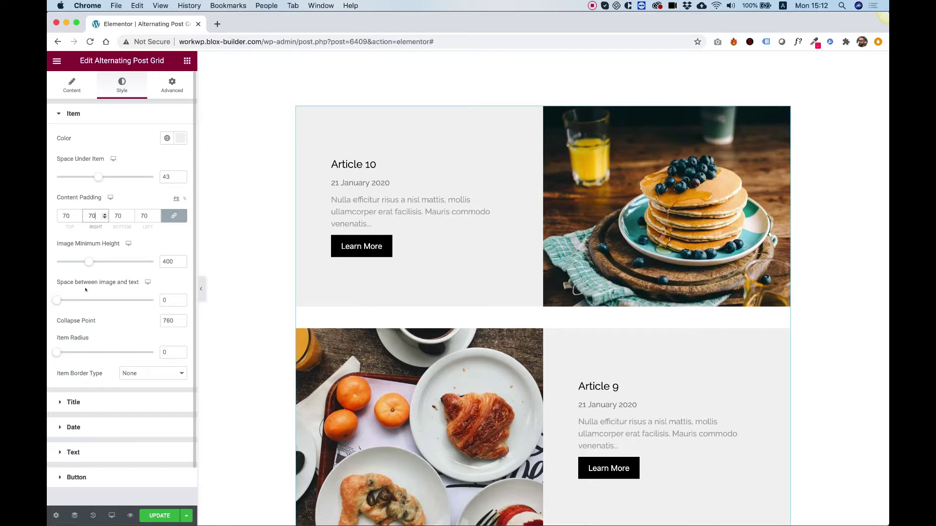
pyautogui.scroll(-2, 85, 290)
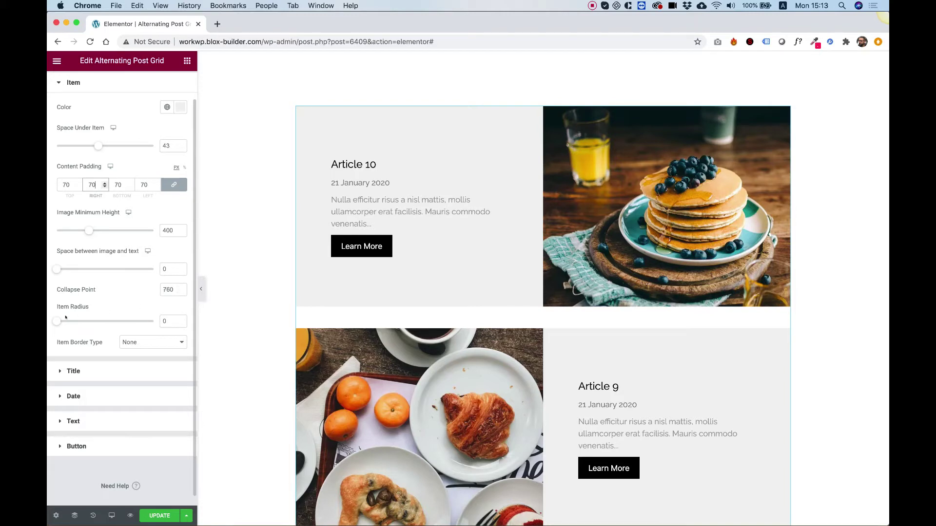
# Step: Round the item corners and set Item Border Type to Solid after trying Dotted
pyautogui.moveTo(56, 321); pyautogui.dragTo(135, 320)
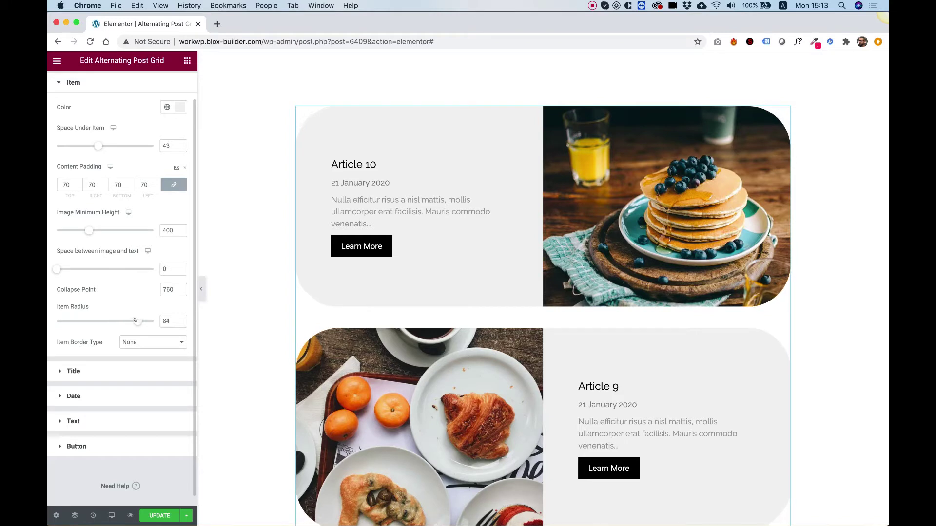
pyautogui.click(138, 337)
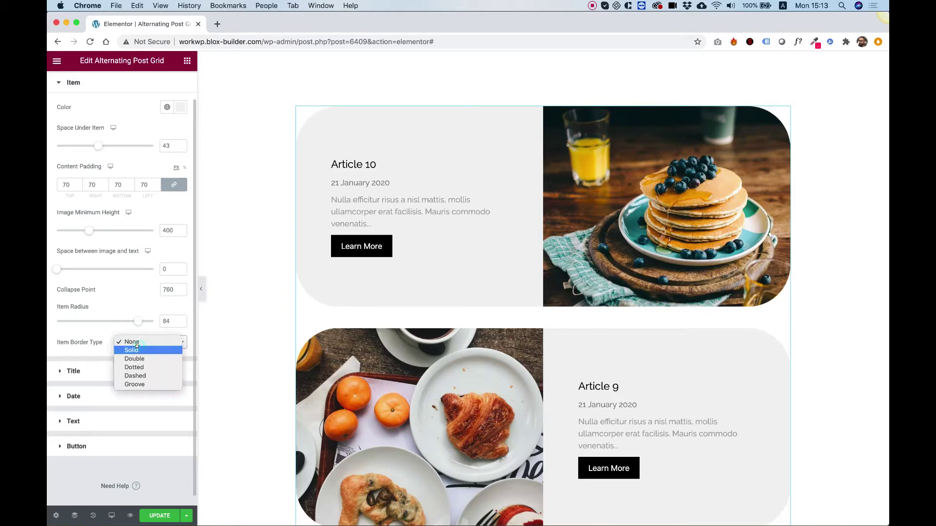
pyautogui.click(139, 349)
pyautogui.click(139, 341)
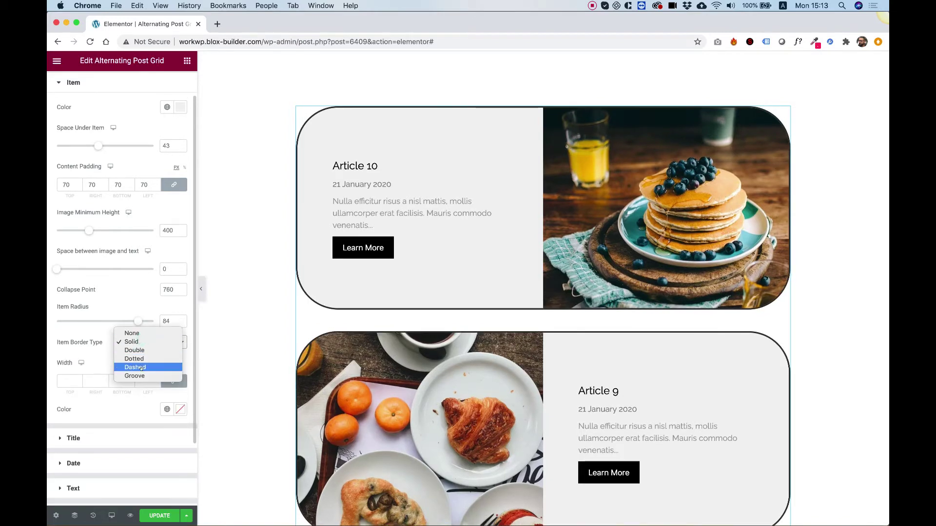
pyautogui.click(141, 359)
pyautogui.click(142, 342)
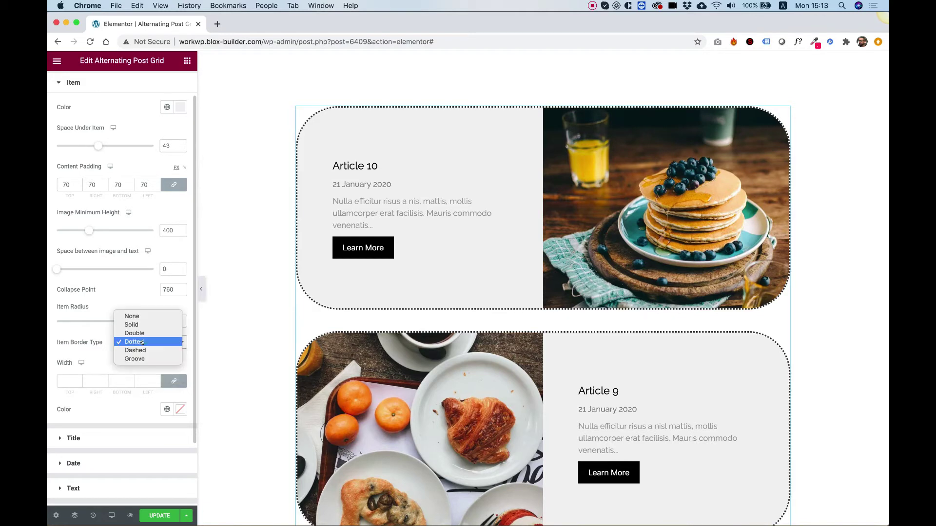
pyautogui.click(138, 325)
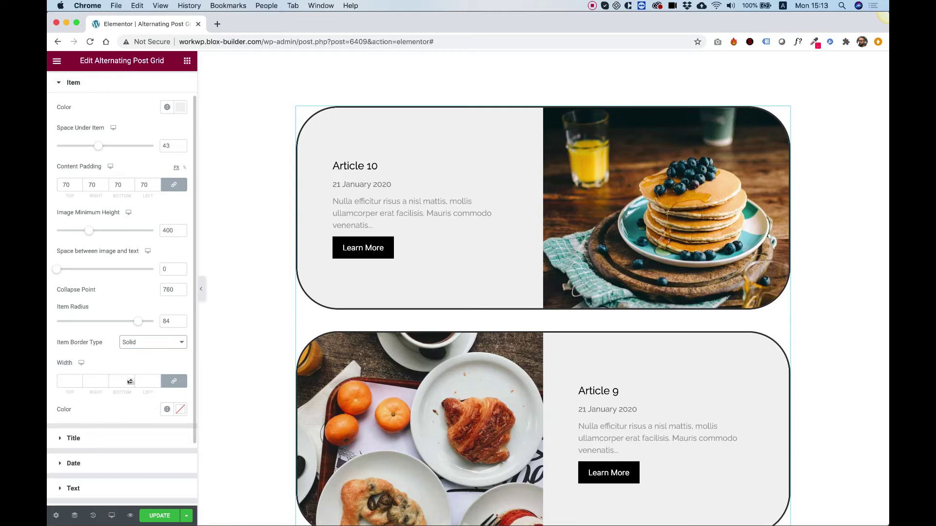
pyautogui.scroll(-2, 127, 382)
pyautogui.scroll(-3, 128, 382)
# Step: Set Title Typography to size 48 with font weight 800
pyautogui.click(88, 361)
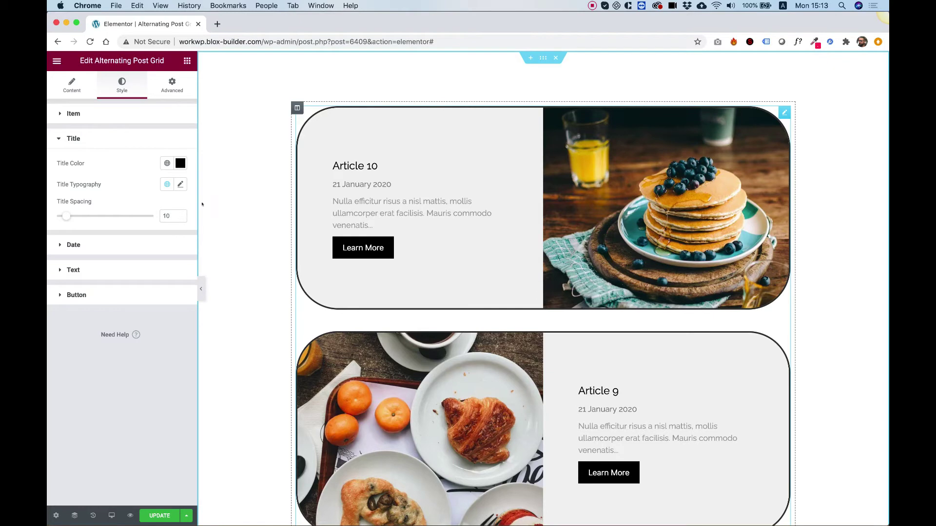
pyautogui.click(180, 184)
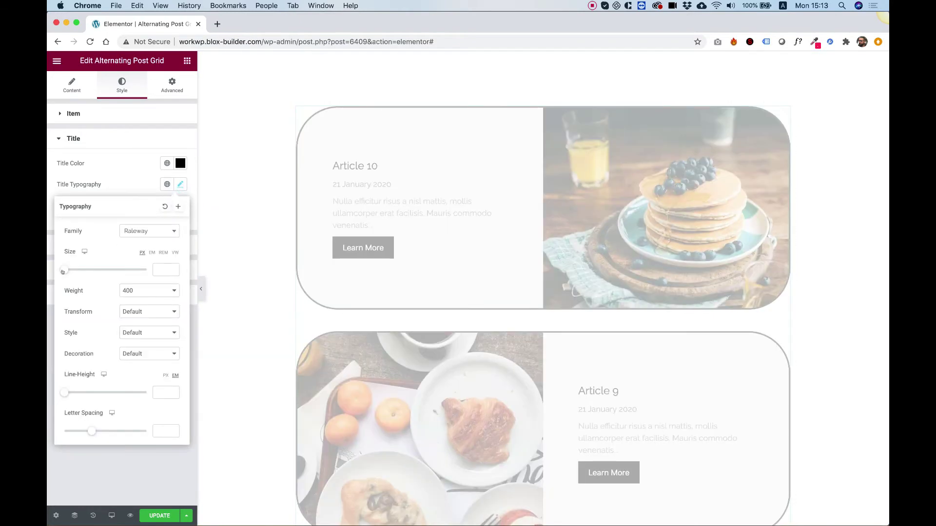
pyautogui.moveTo(63, 271); pyautogui.dragTo(80, 269)
pyautogui.click(128, 290)
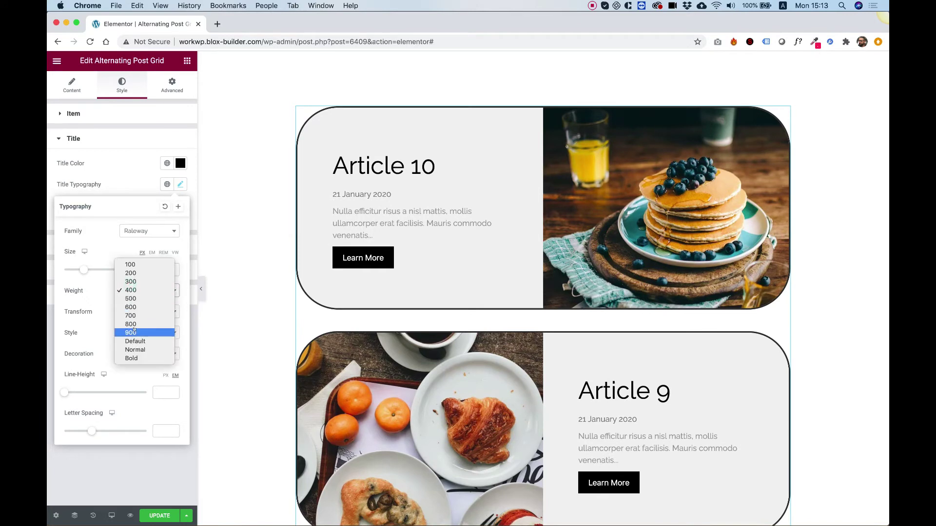
pyautogui.click(134, 324)
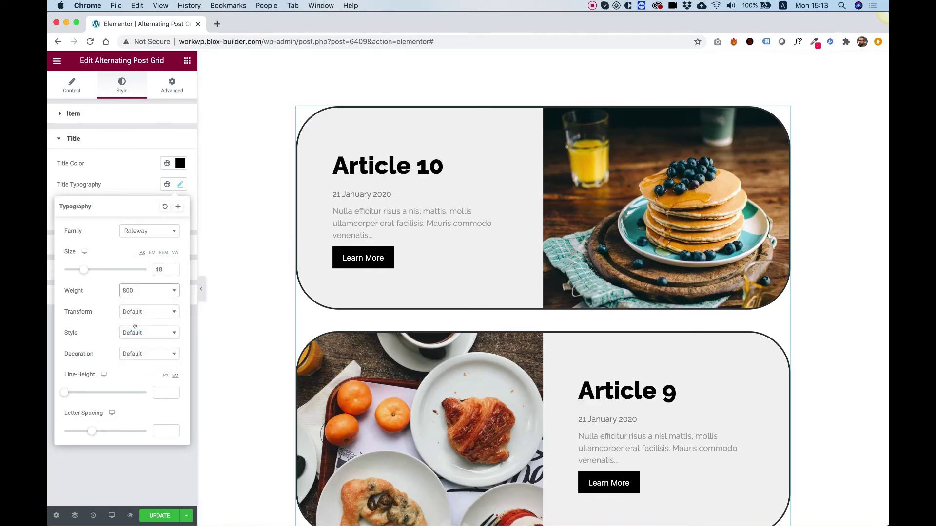
pyautogui.click(124, 180)
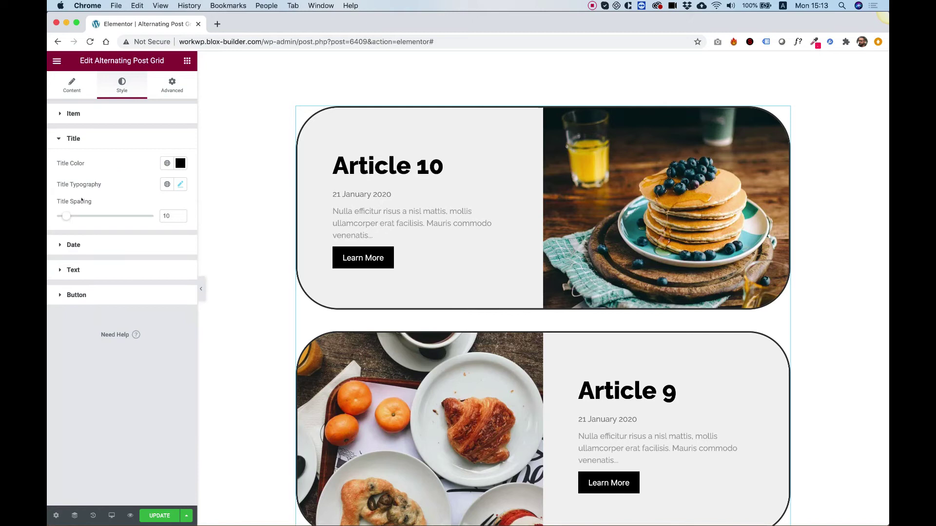
# Step: Increase Date Spacing, set excerpt Text Spacing to 36 and Text Color to #6C6C6C
pyautogui.click(72, 243)
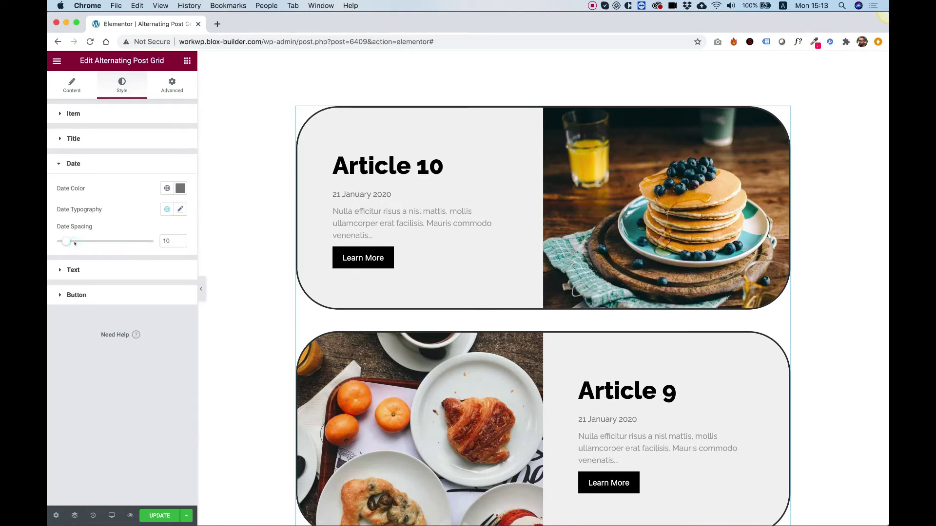
pyautogui.moveTo(67, 241); pyautogui.dragTo(77, 241)
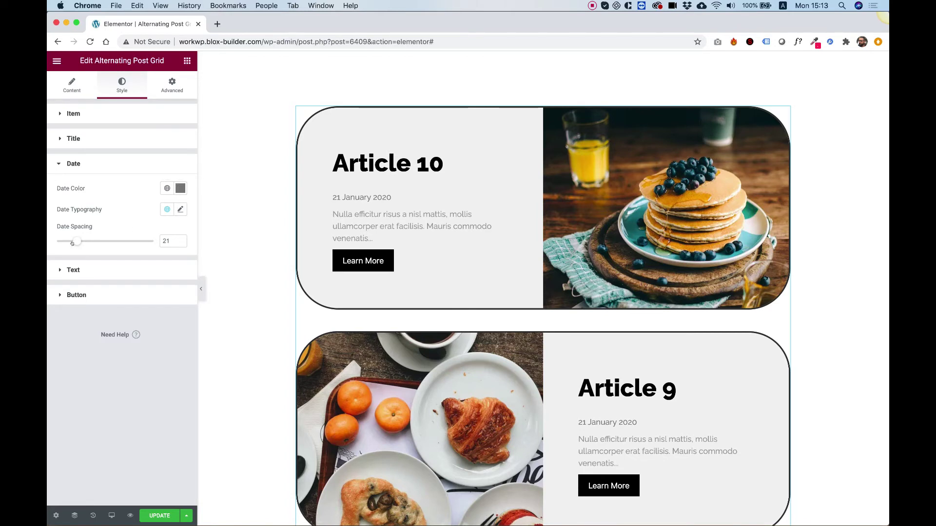
pyautogui.click(75, 269)
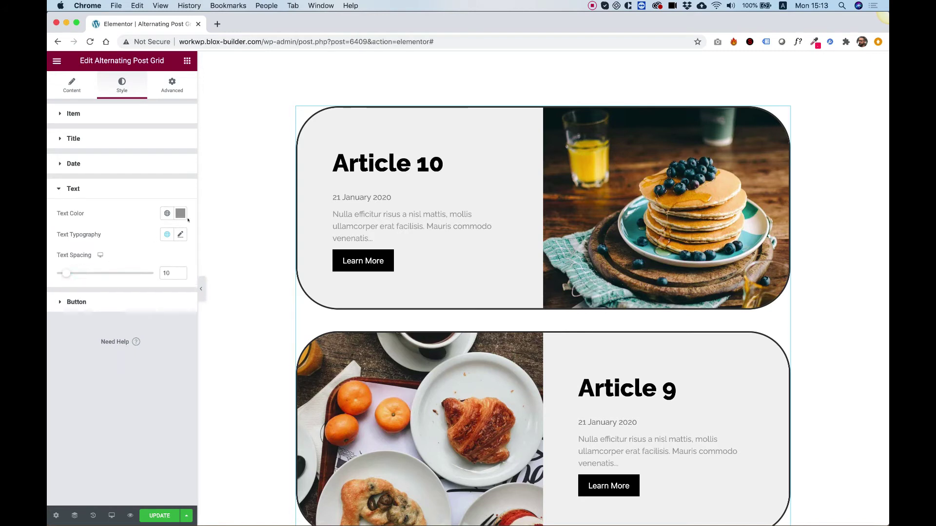
pyautogui.moveTo(66, 273); pyautogui.dragTo(91, 273)
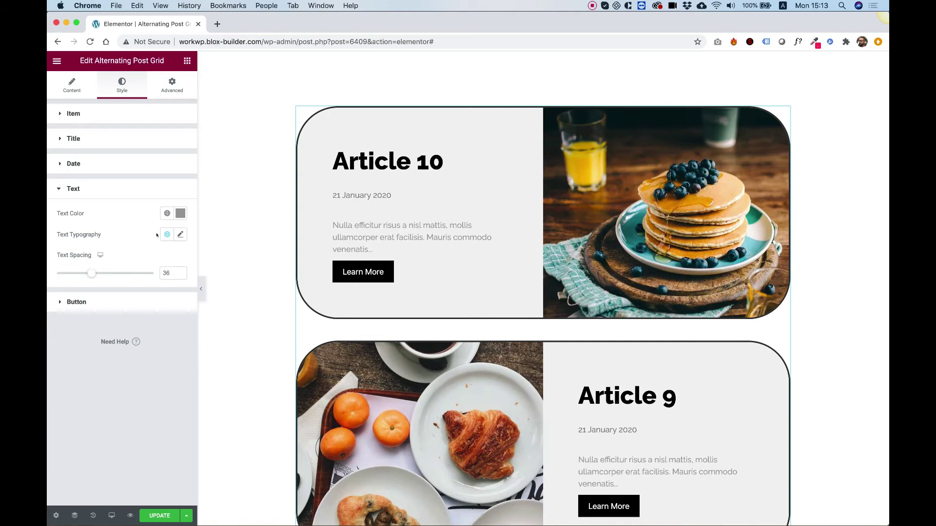
pyautogui.click(176, 215)
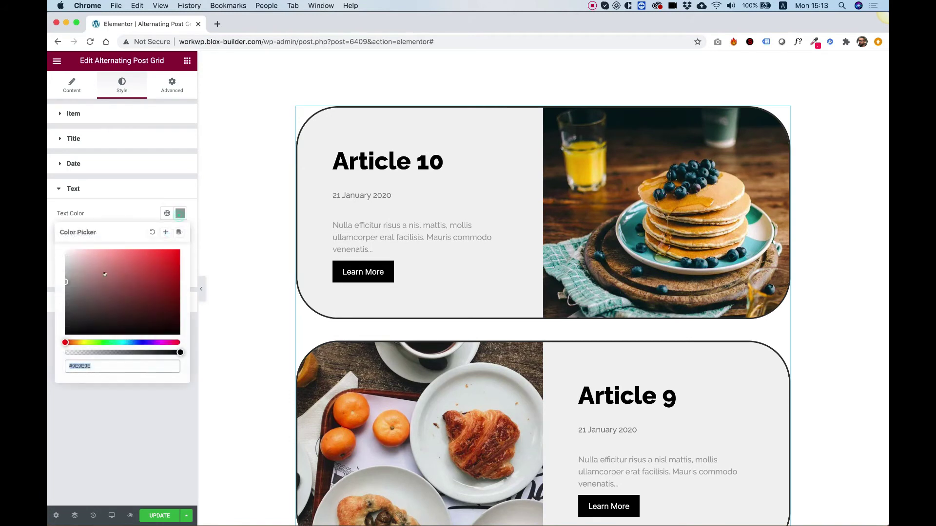
pyautogui.moveTo(73, 295); pyautogui.dragTo(59, 299)
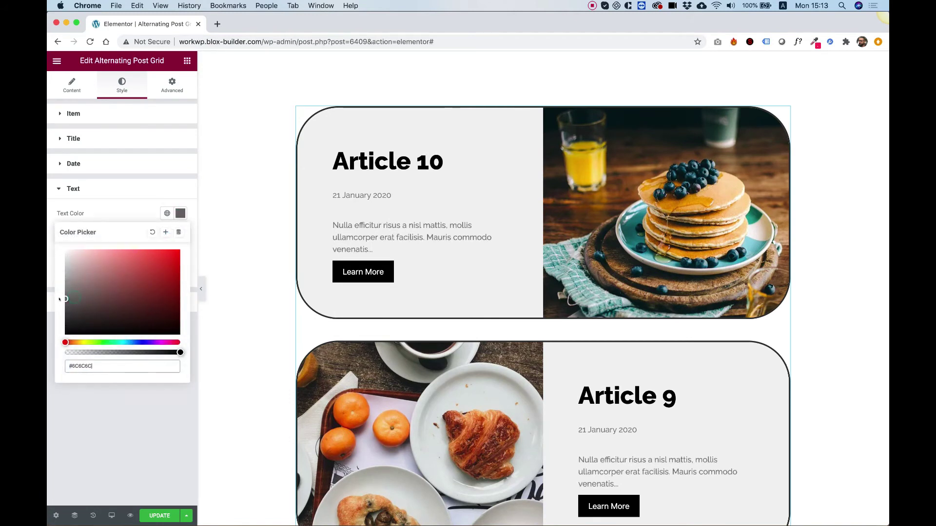
pyautogui.click(119, 215)
# Step: Set Button Radius to 51 and Button Spacing to 35 for the Learn More buttons
pyautogui.click(88, 302)
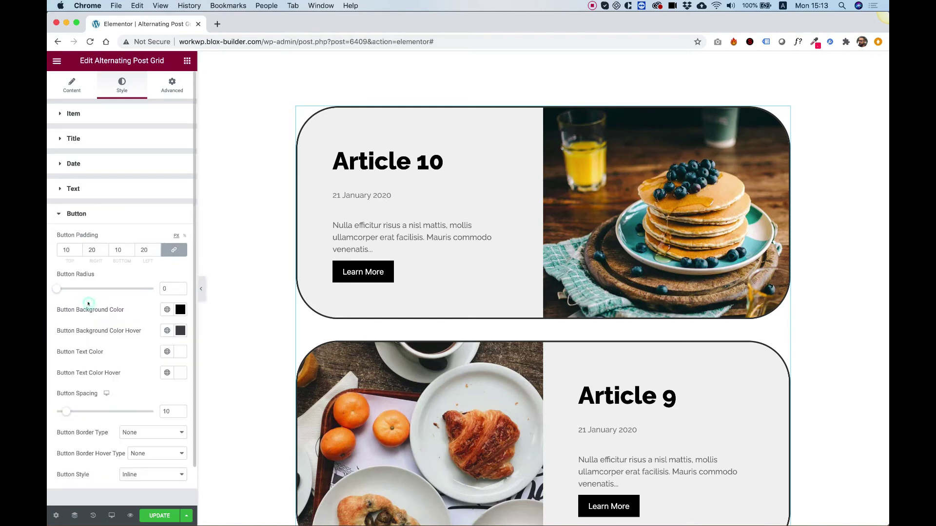
pyautogui.moveTo(55, 289); pyautogui.dragTo(105, 289)
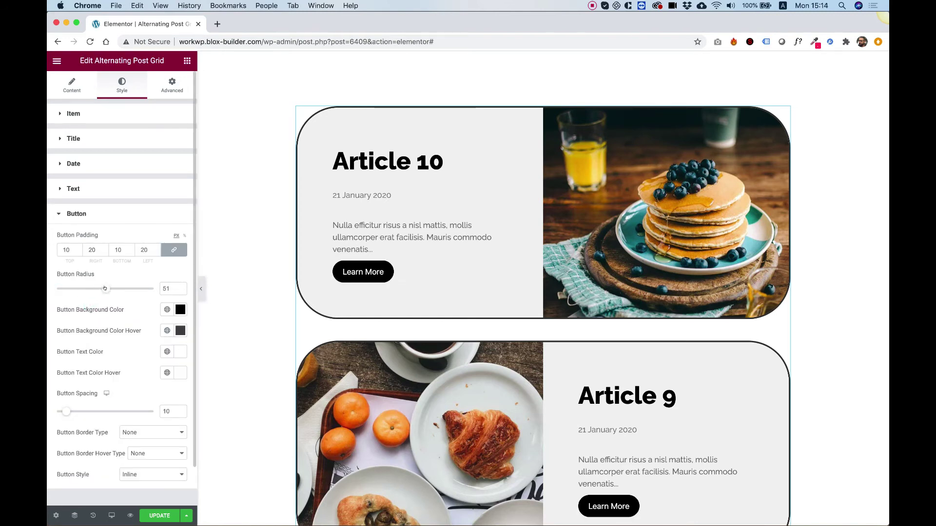
pyautogui.moveTo(65, 411); pyautogui.dragTo(90, 411)
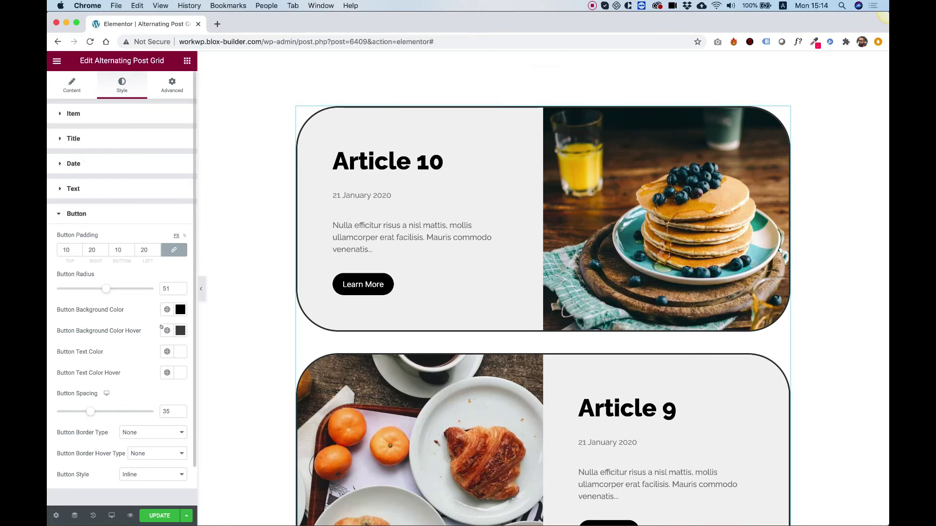
pyautogui.scroll(-2, 150, 364)
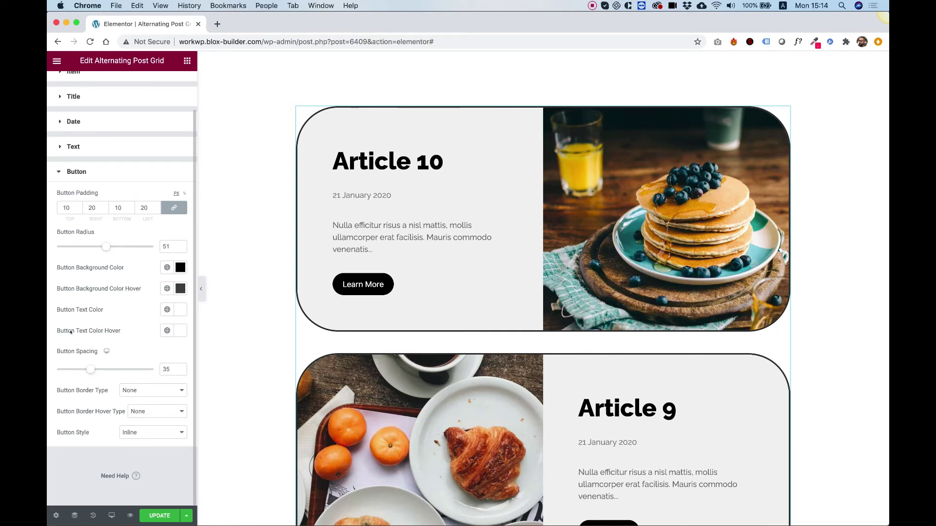
pyautogui.click(140, 433)
pyautogui.click(136, 439)
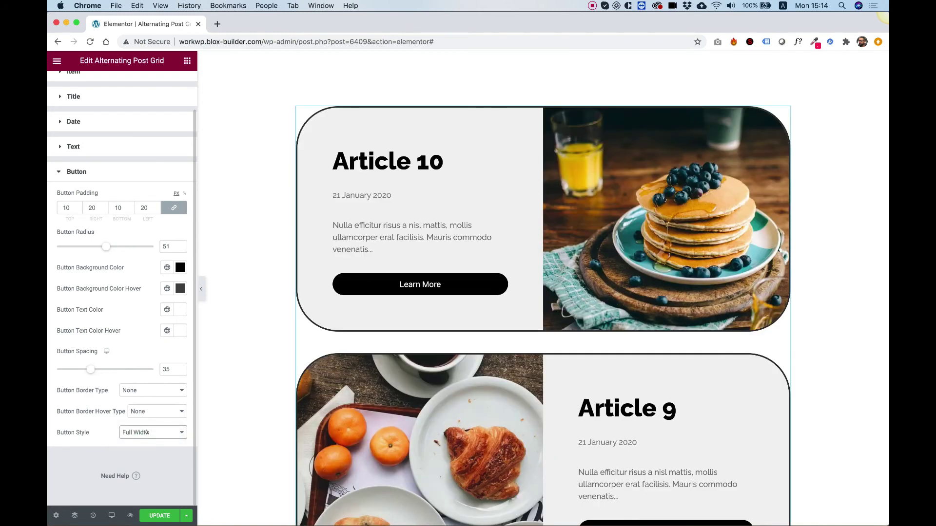
pyautogui.click(147, 432)
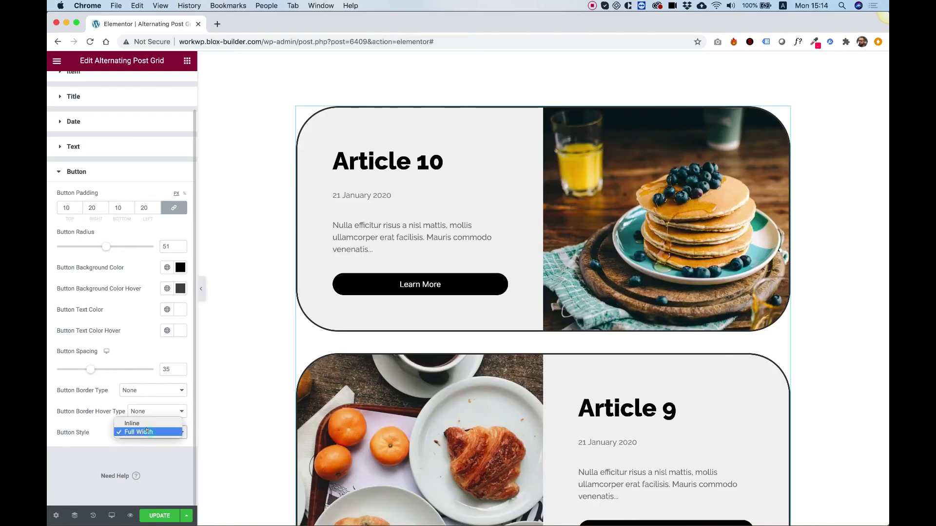
pyautogui.click(147, 424)
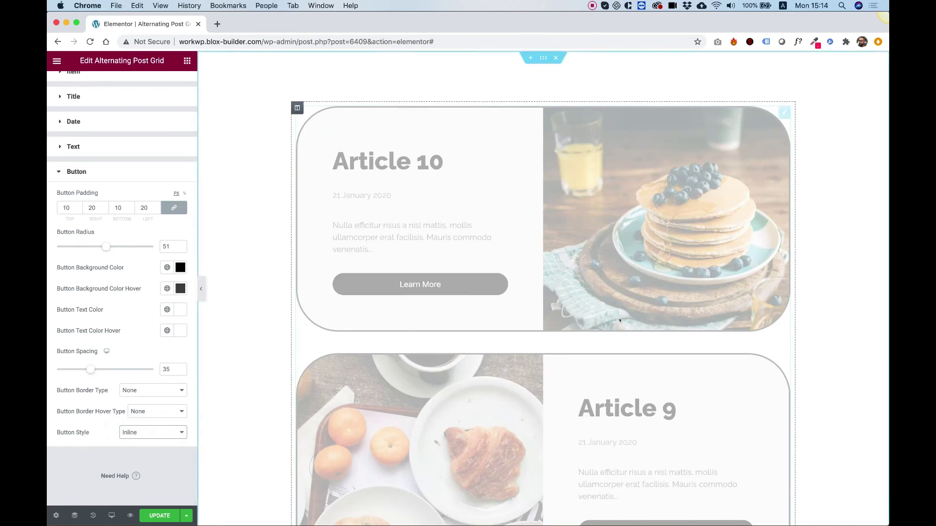